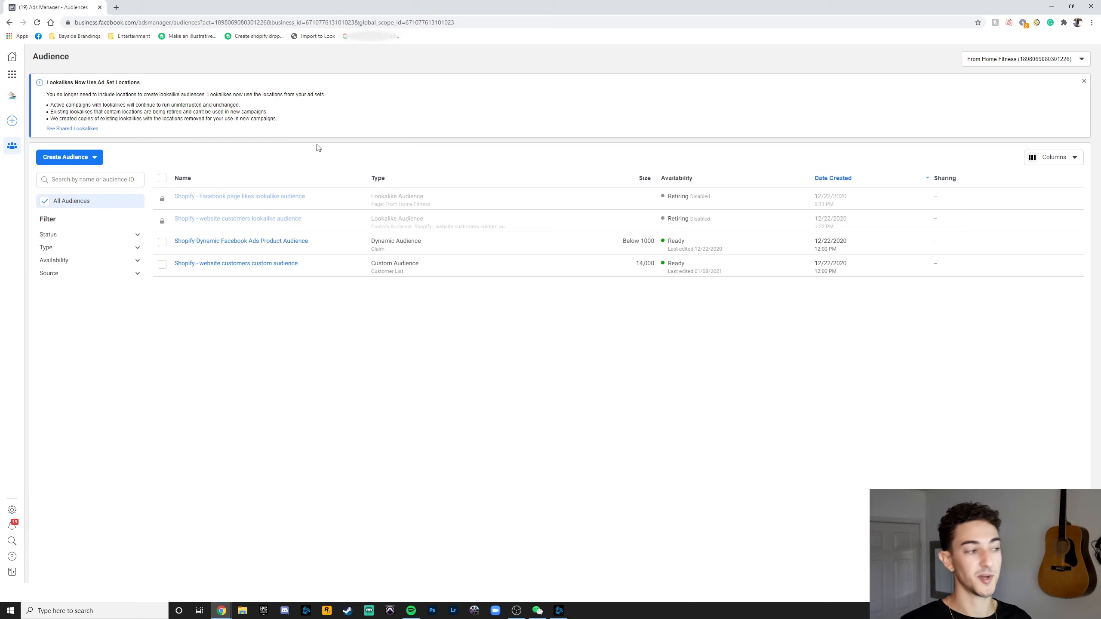
# Start a website custom audience matching ALL criteria, including all From Home Fitness website visitors in the past 180 days.
pyautogui.click(85, 158)
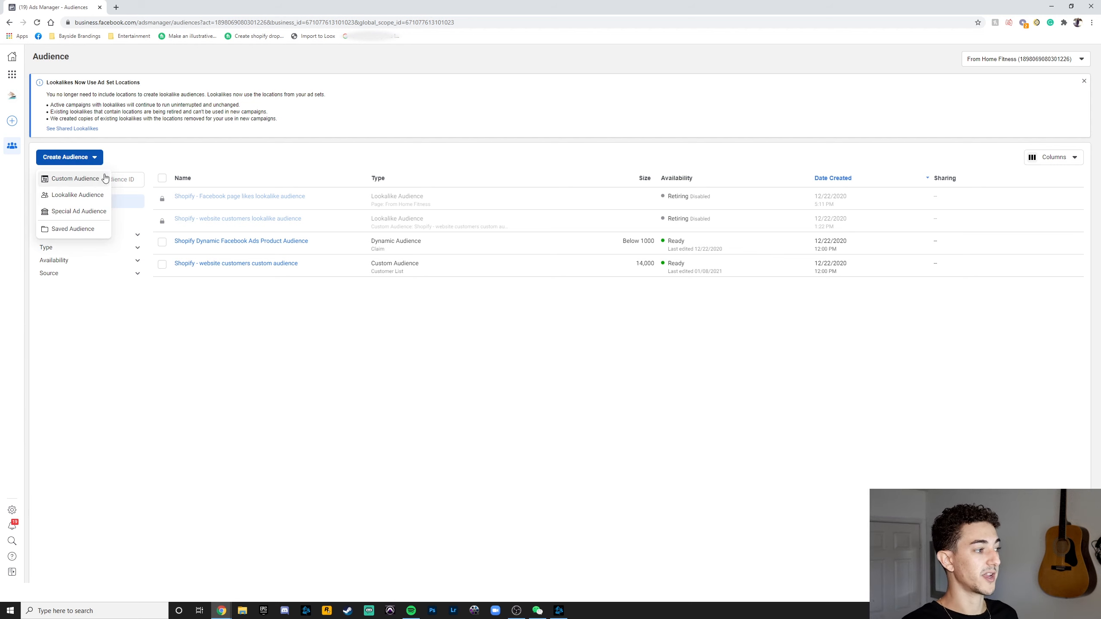
pyautogui.click(65, 179)
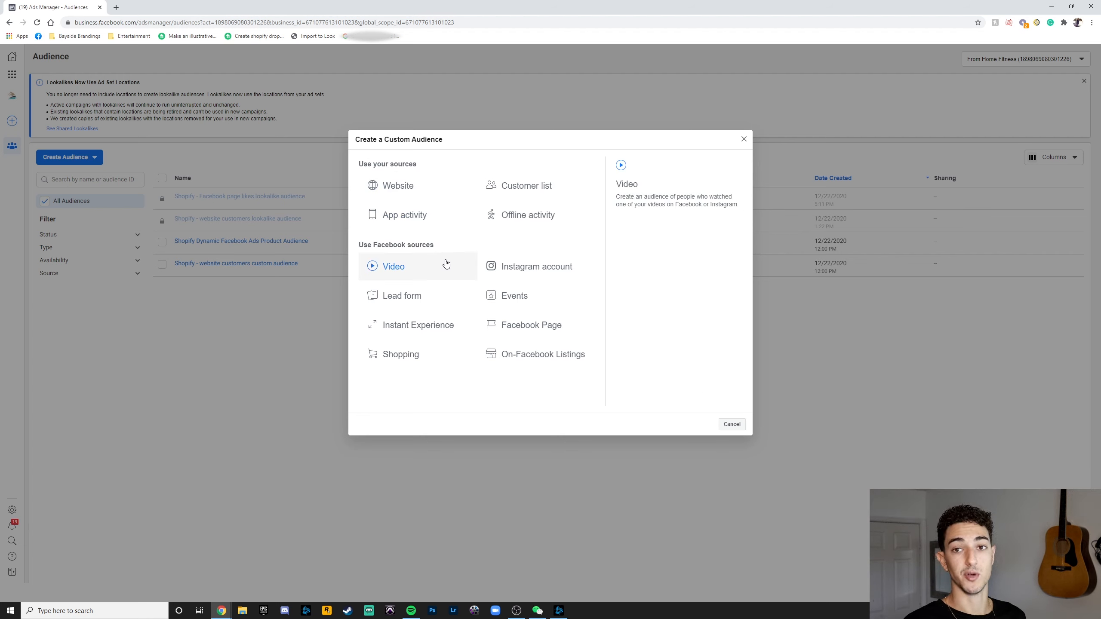
pyautogui.click(397, 185)
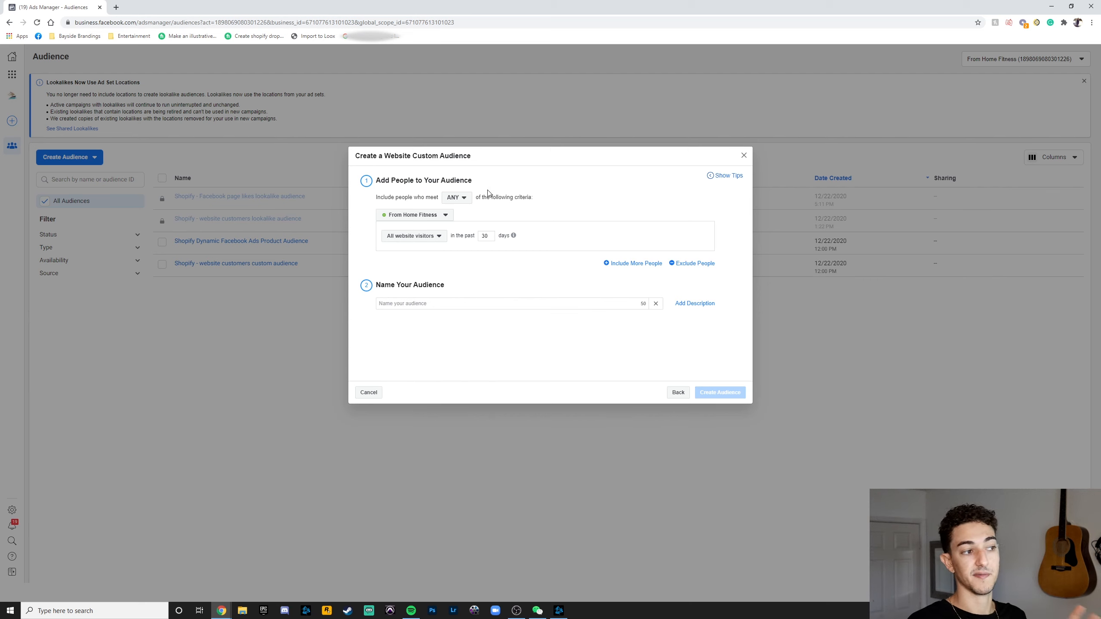
pyautogui.click(457, 197)
pyautogui.click(468, 223)
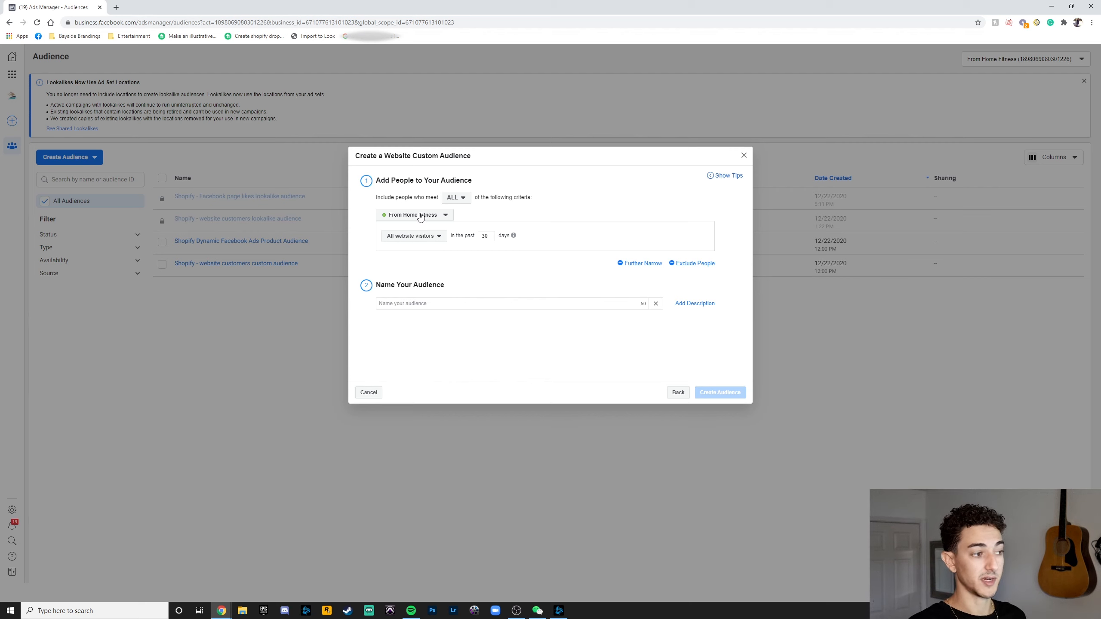
pyautogui.doubleClick(490, 235)
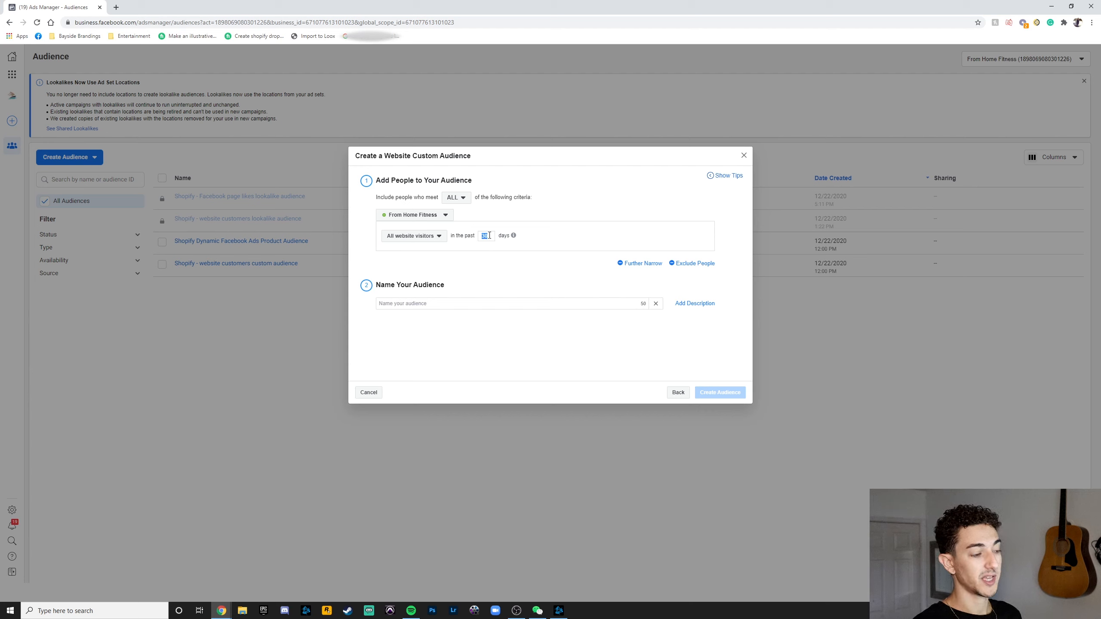
pyautogui.write('800')
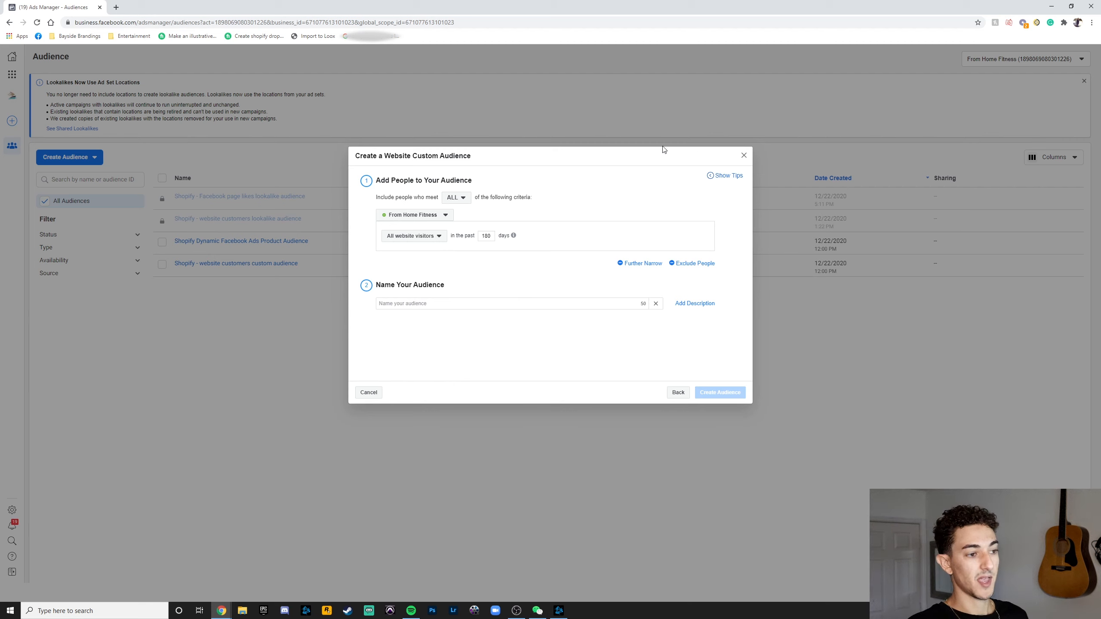
# Exclude people with a Purchase event in the past 180 days from the website audience.
pyautogui.click(695, 265)
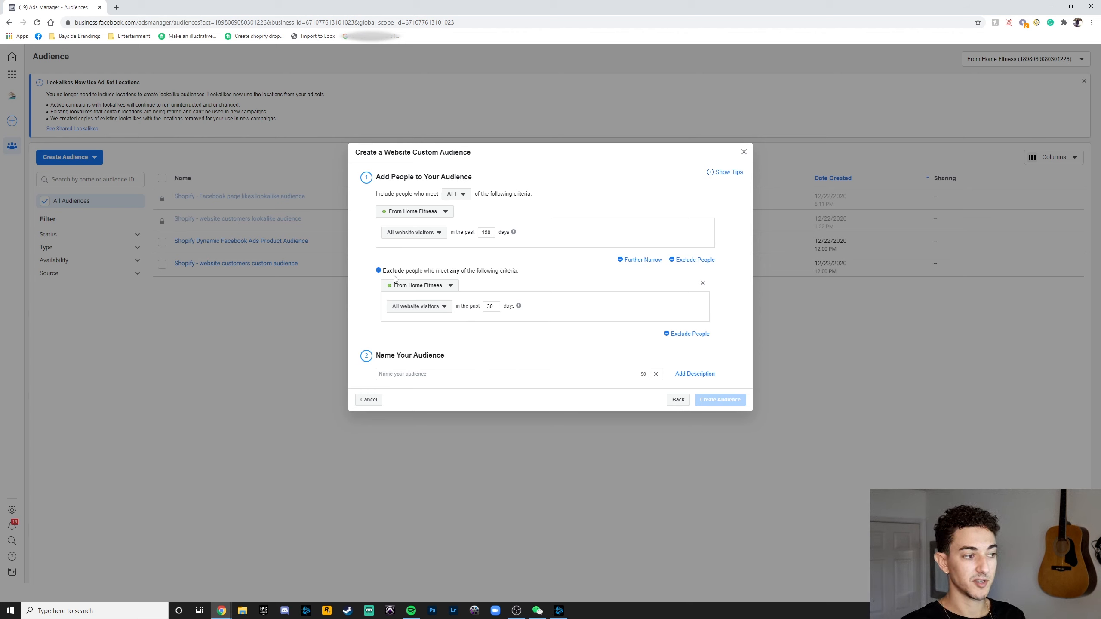
pyautogui.click(446, 311)
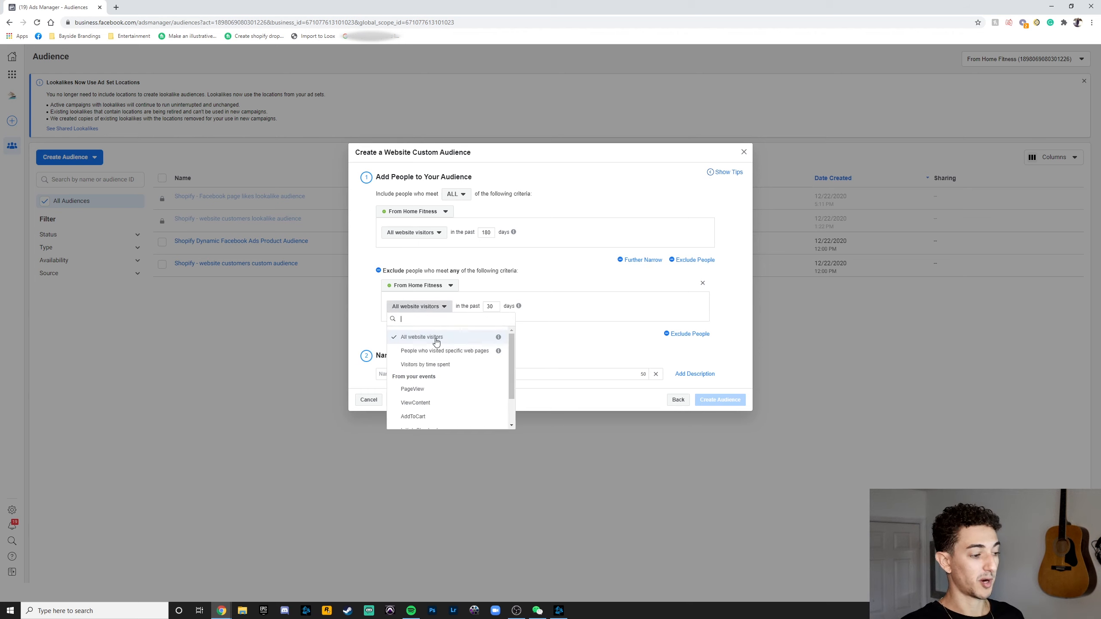
pyautogui.scroll(-1, 438, 369)
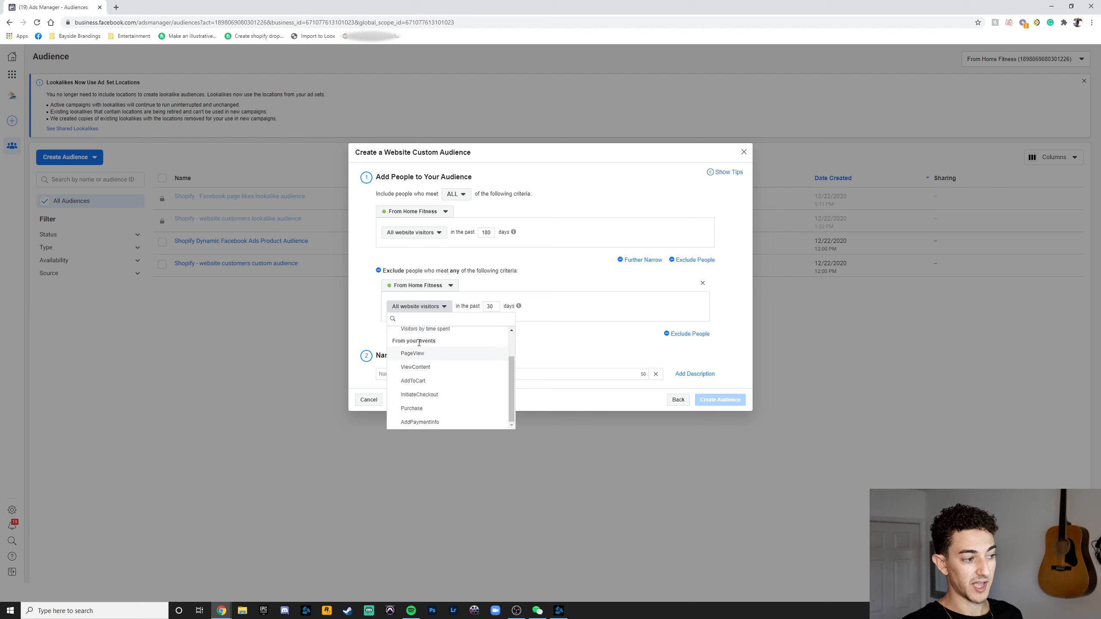
pyautogui.click(412, 409)
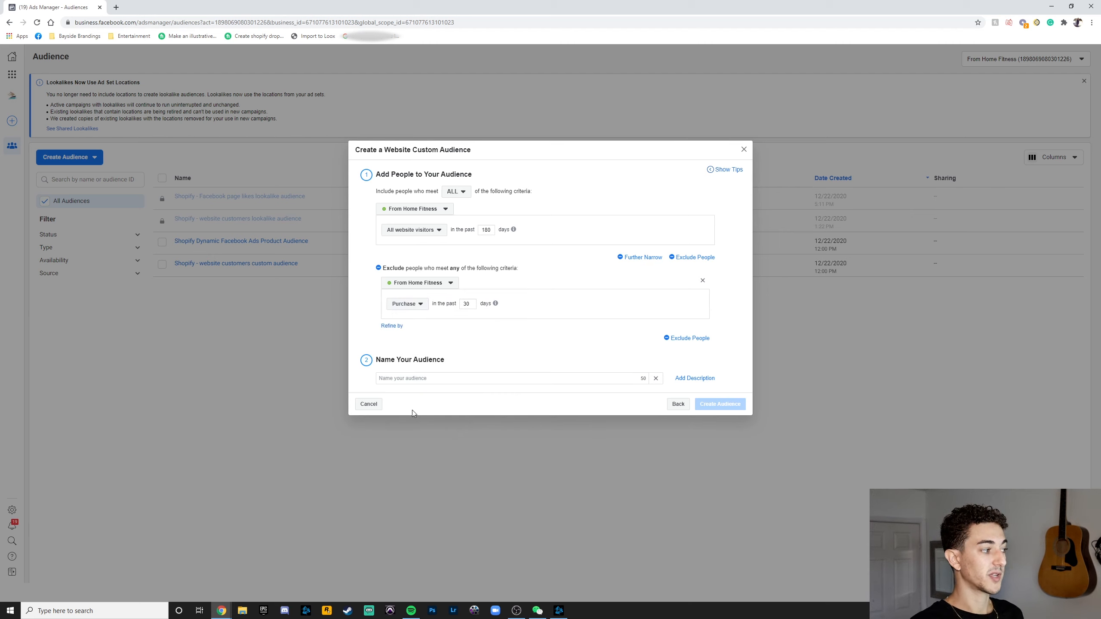
pyautogui.doubleClick(473, 303)
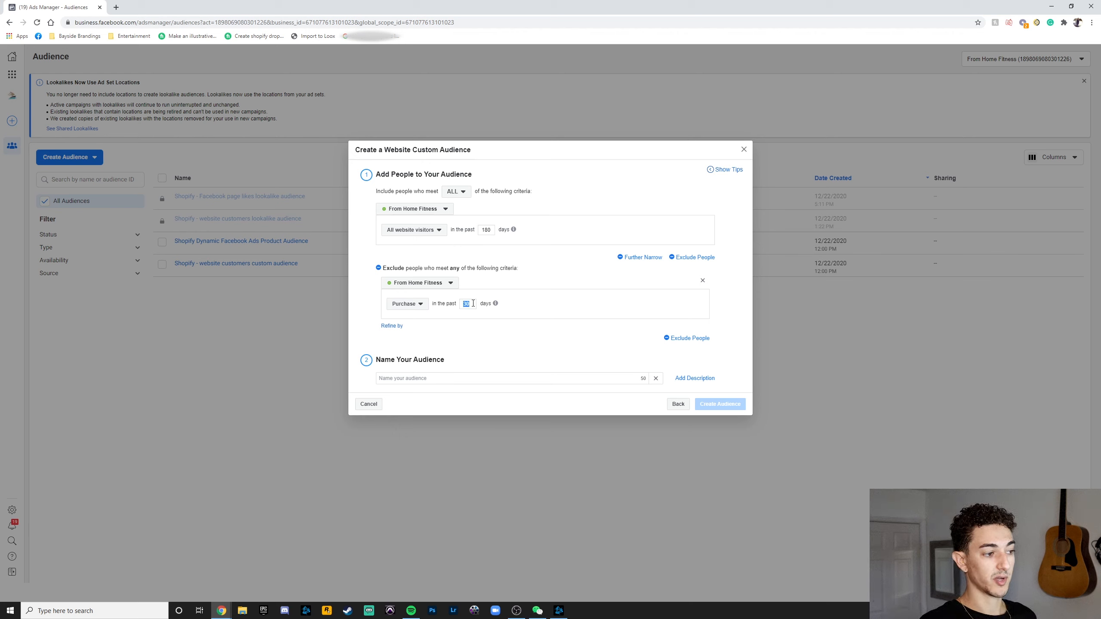
pyautogui.write('180')
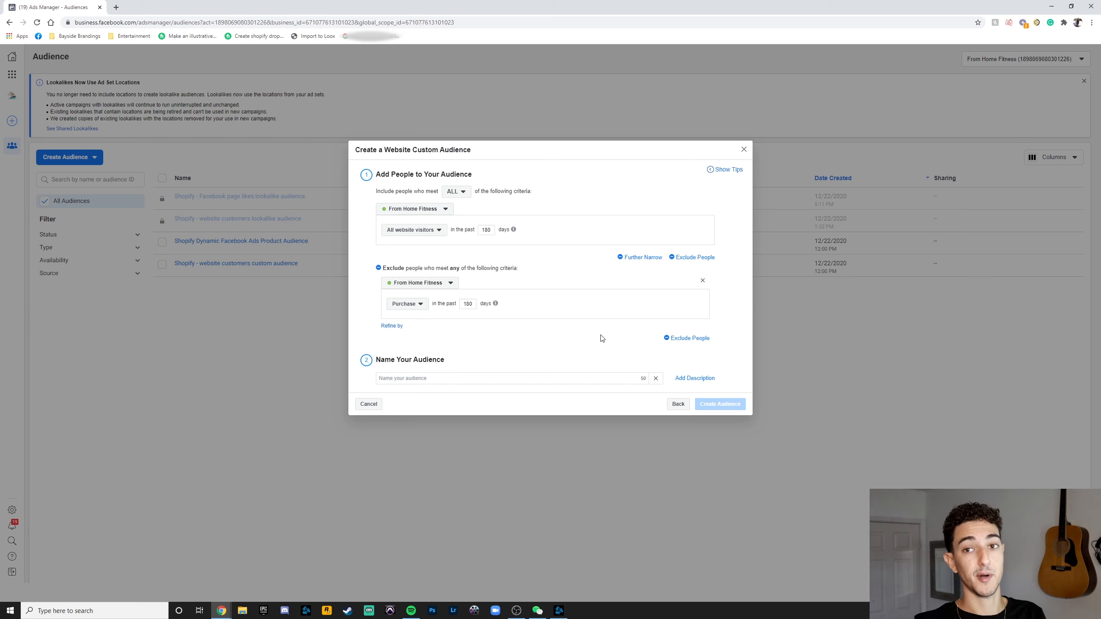
# Name the website audience "Visitors 180", create it and close the confirmation.
pyautogui.click(445, 376)
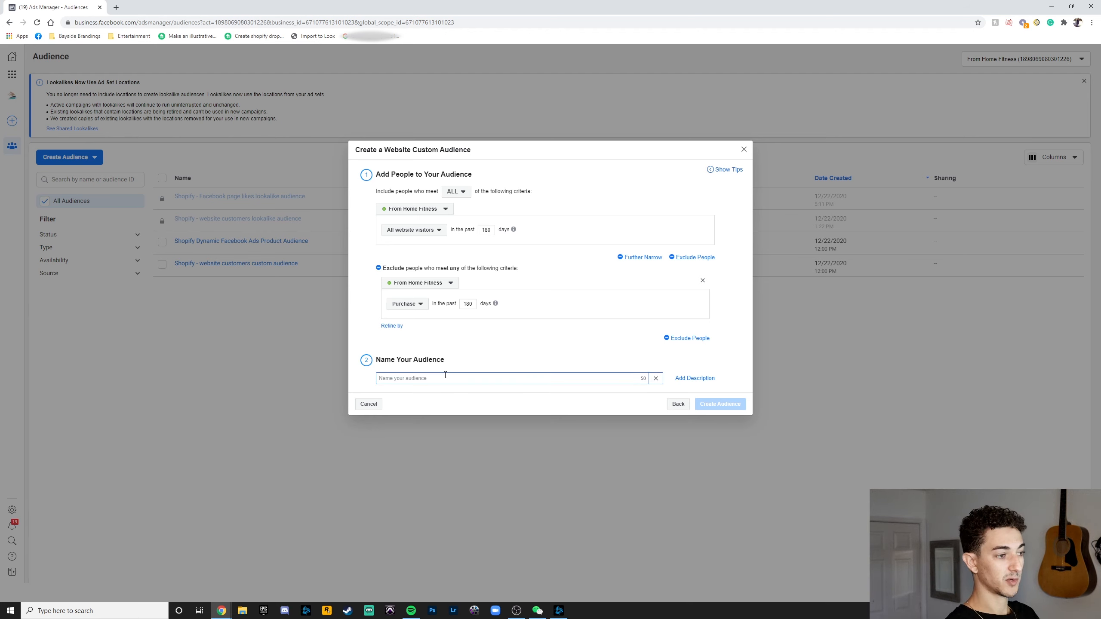
pyautogui.write('Web')
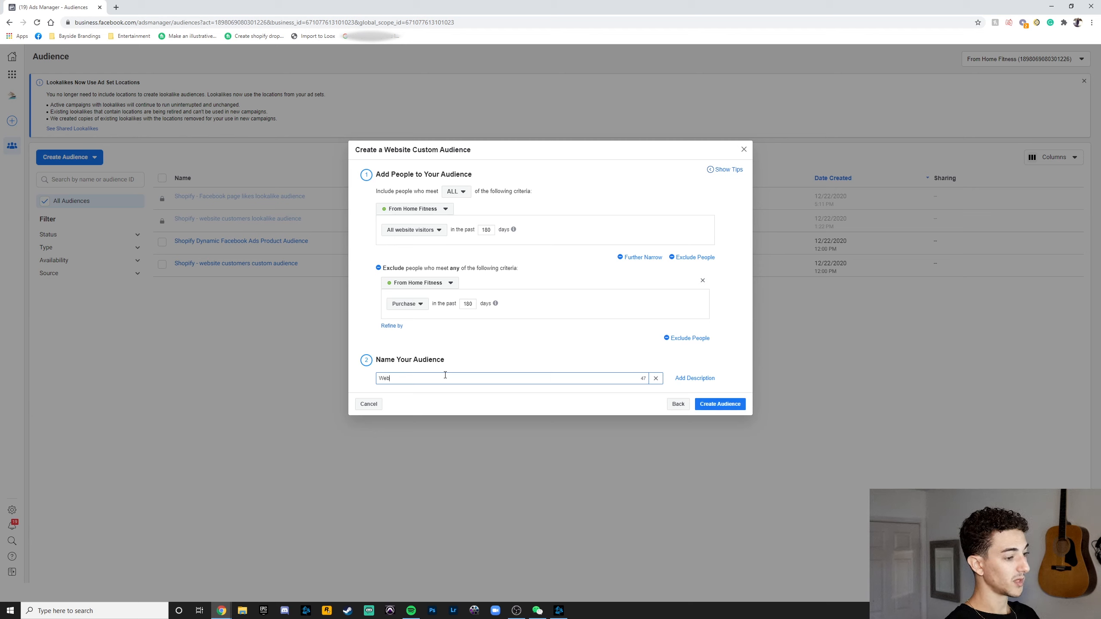
pyautogui.press('BackSpace')
pyautogui.write('vi')
pyautogui.press('BackSpace')
pyautogui.press('BackSpace')
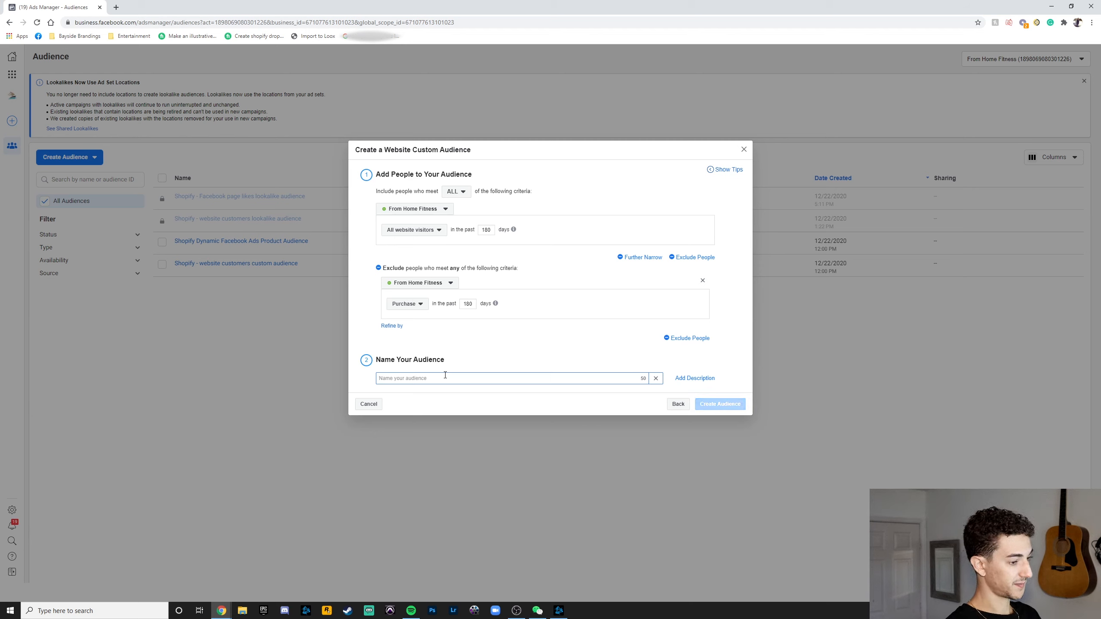
pyautogui.write('Visitors')
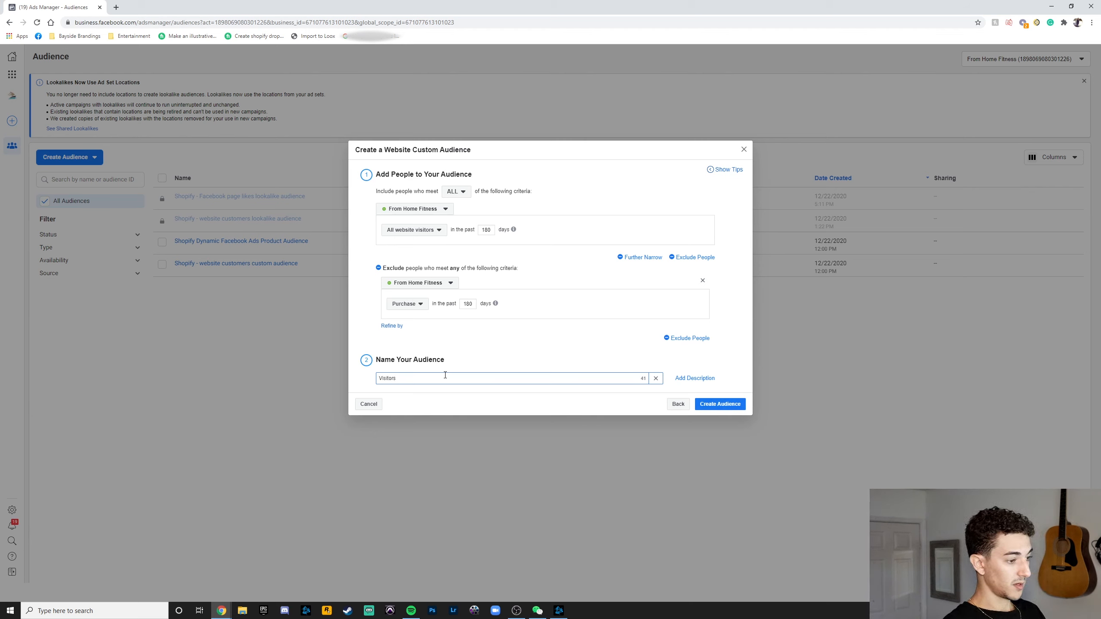
pyautogui.write(' 180')
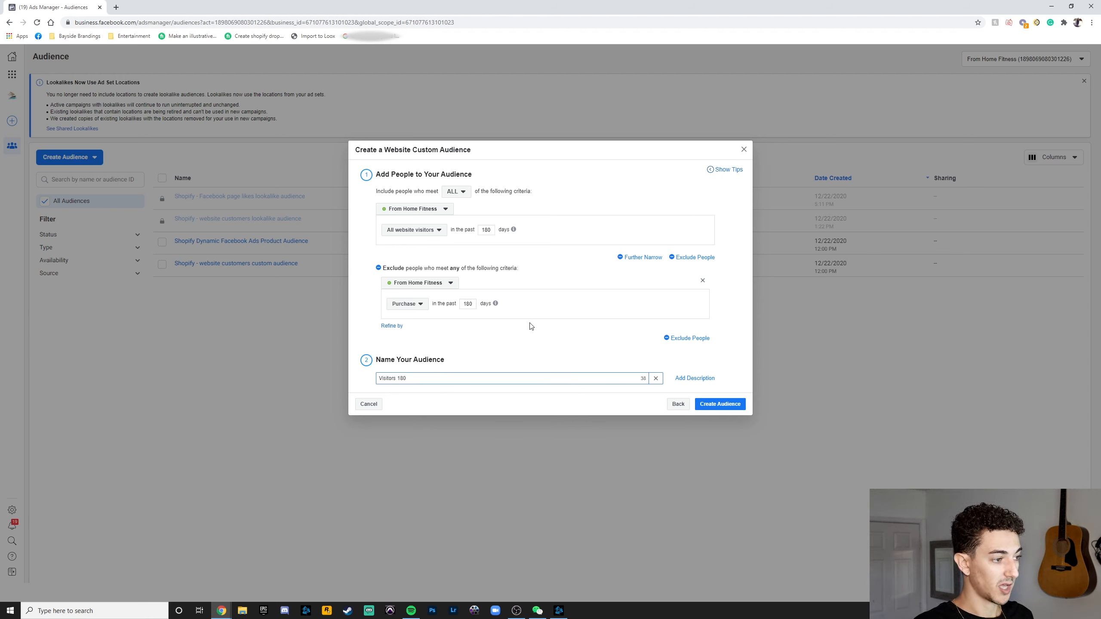
pyautogui.click(738, 405)
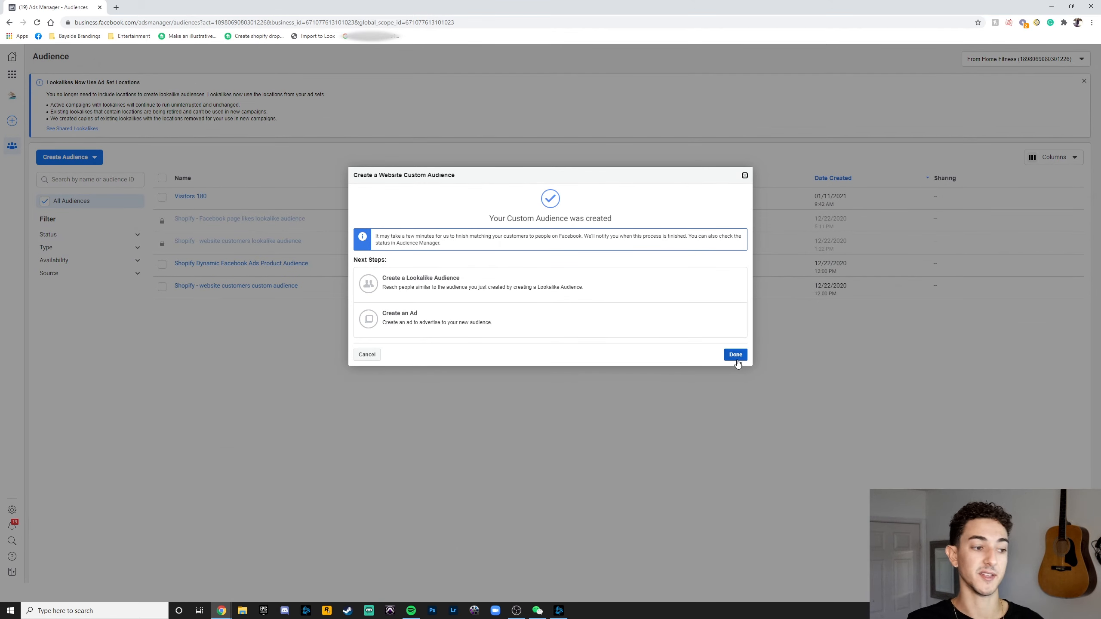
pyautogui.click(736, 354)
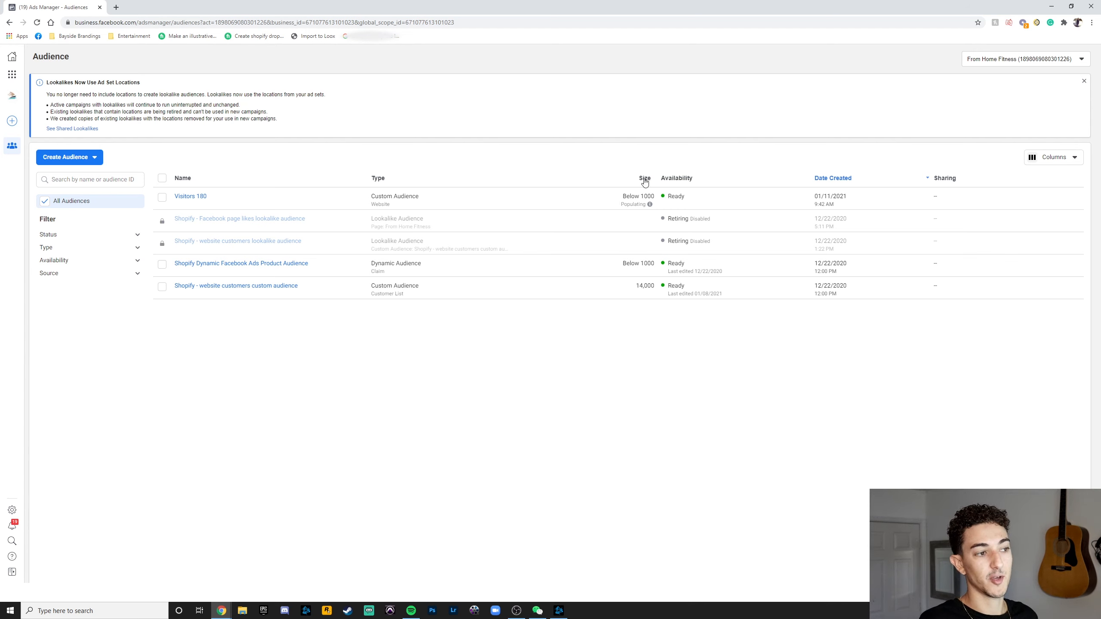
pyautogui.moveTo(635, 197)
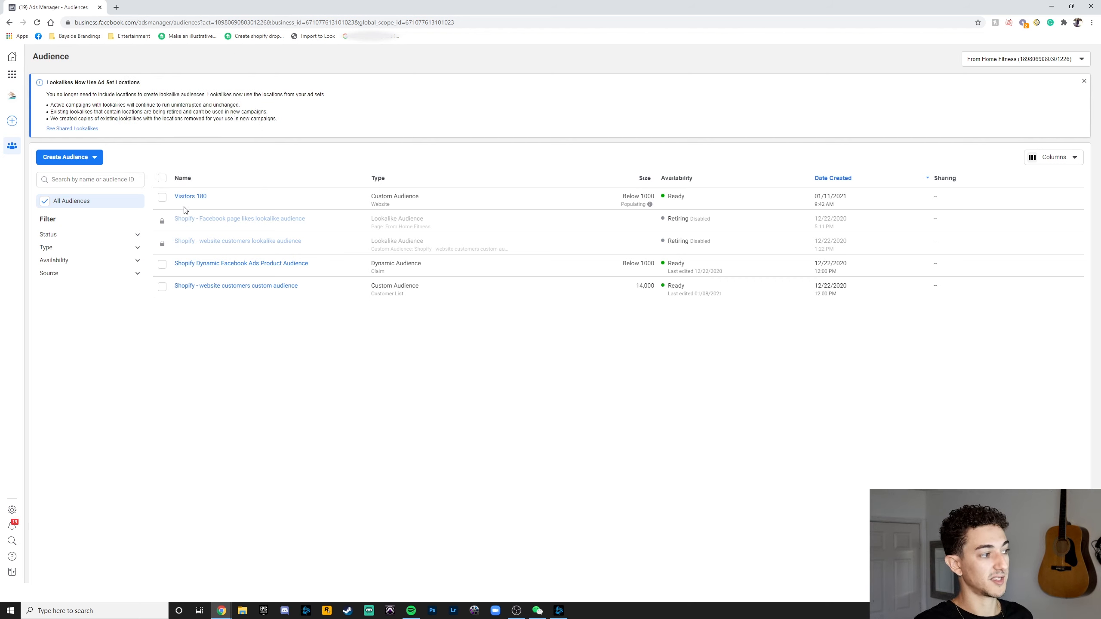
pyautogui.moveTo(631, 196)
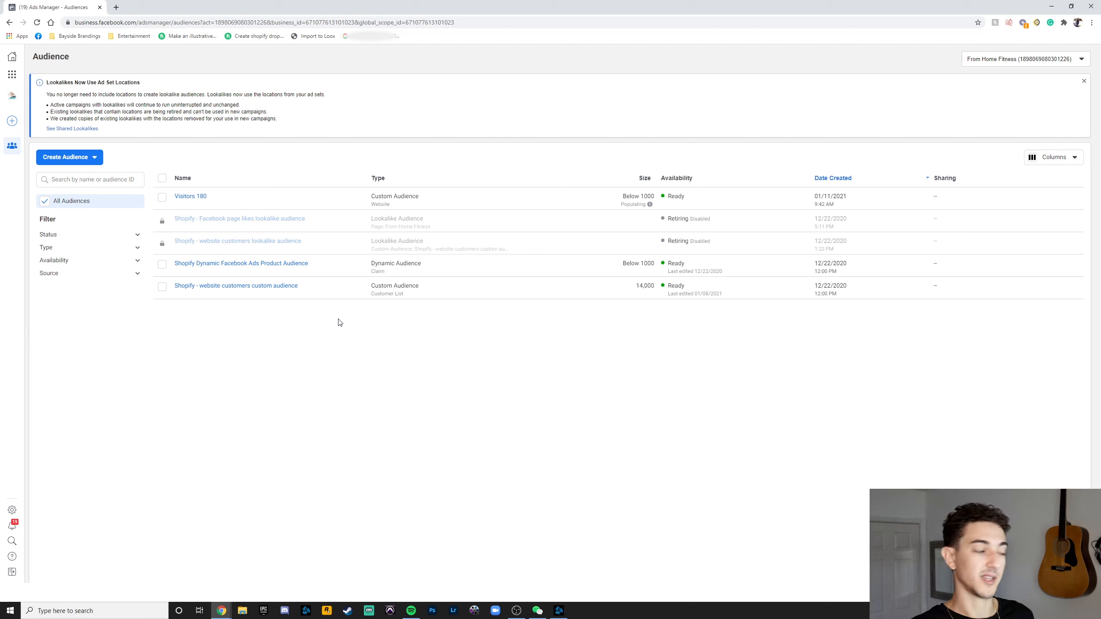
# Start a custom audience from an Instagram account, using the fromhomefitness account as the source.
pyautogui.click(60, 159)
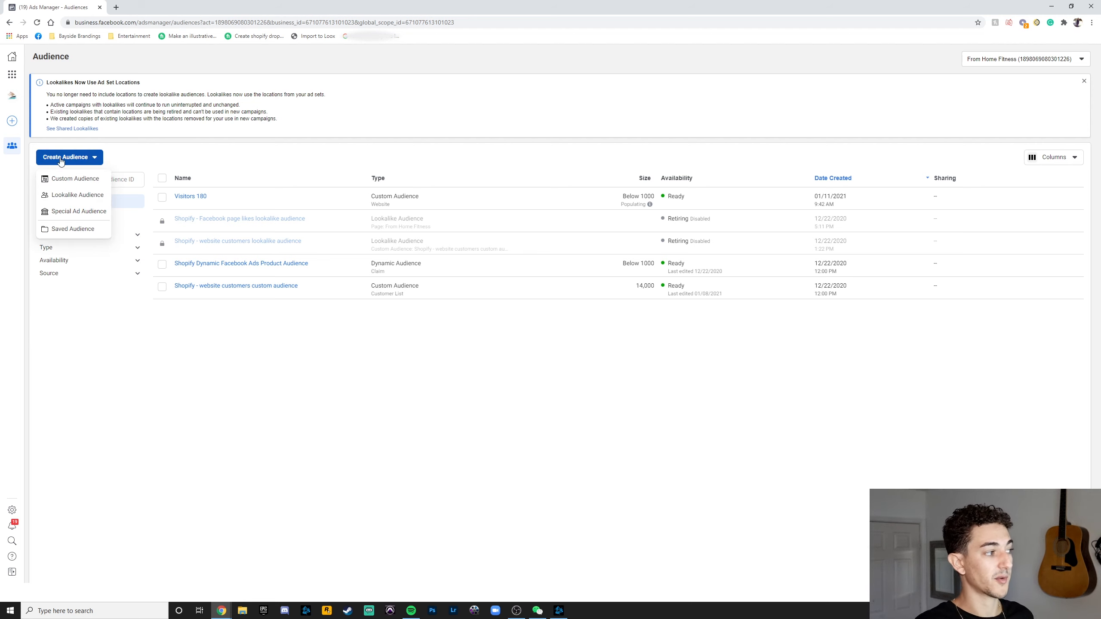
pyautogui.click(80, 181)
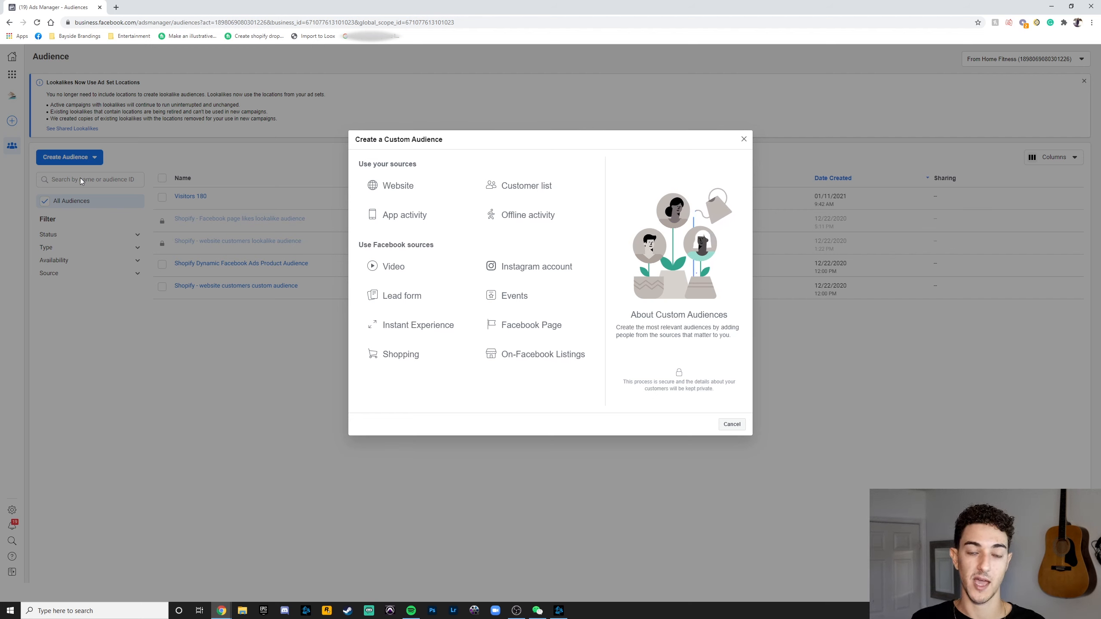
pyautogui.click(546, 278)
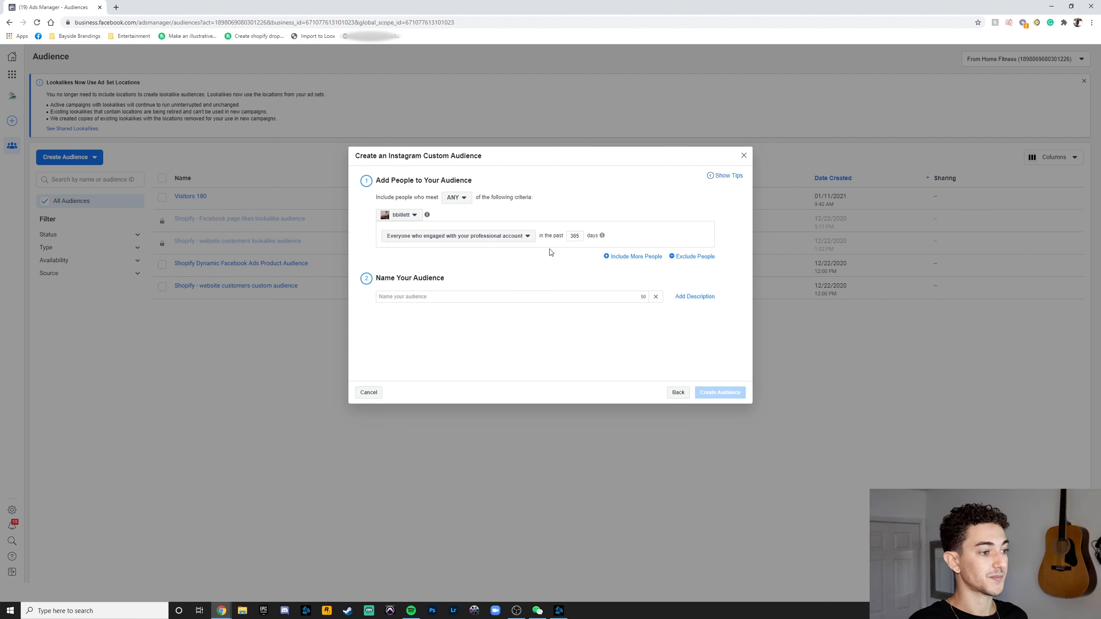
pyautogui.click(412, 217)
pyautogui.click(415, 271)
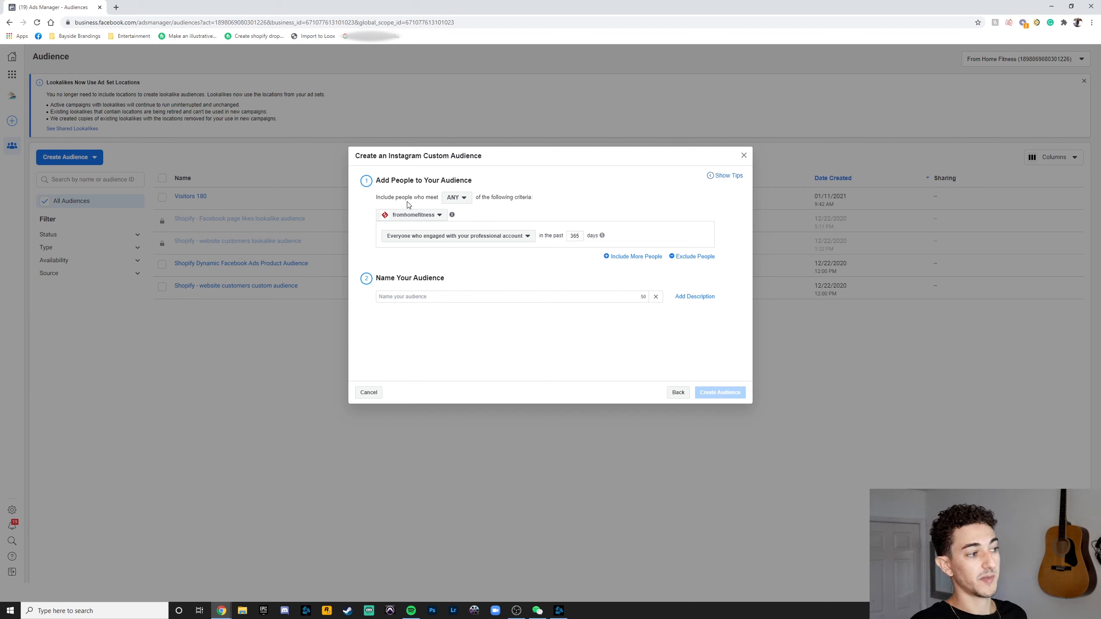
# Set the Instagram audience to match ALL criteria and cover everyone who engaged with the professional account in the past 180 days.
pyautogui.click(459, 203)
pyautogui.click(461, 222)
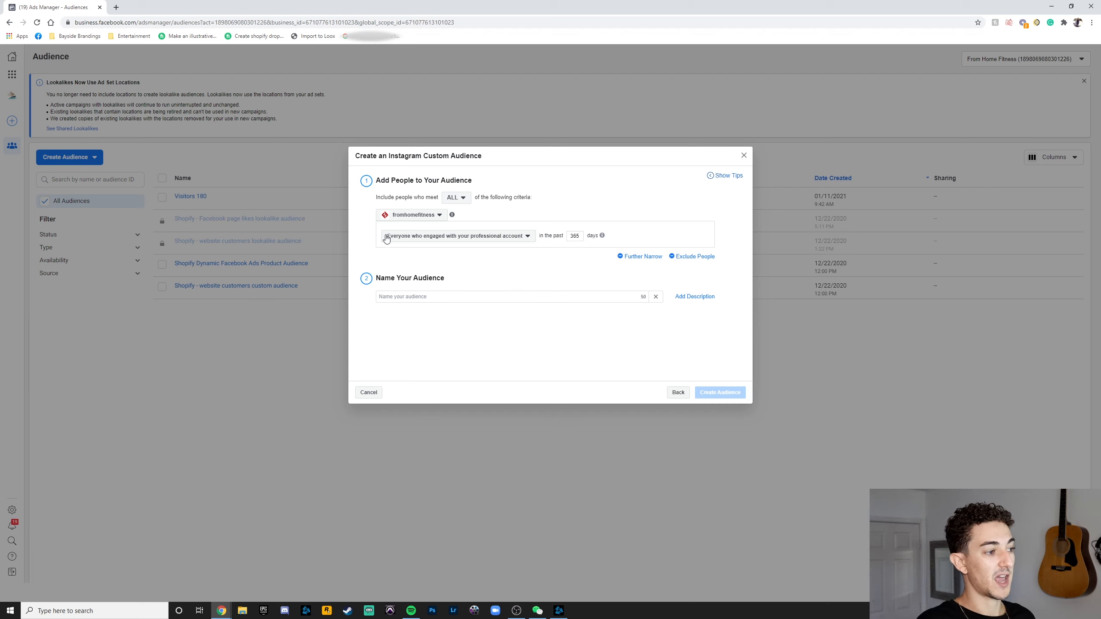
pyautogui.doubleClick(577, 237)
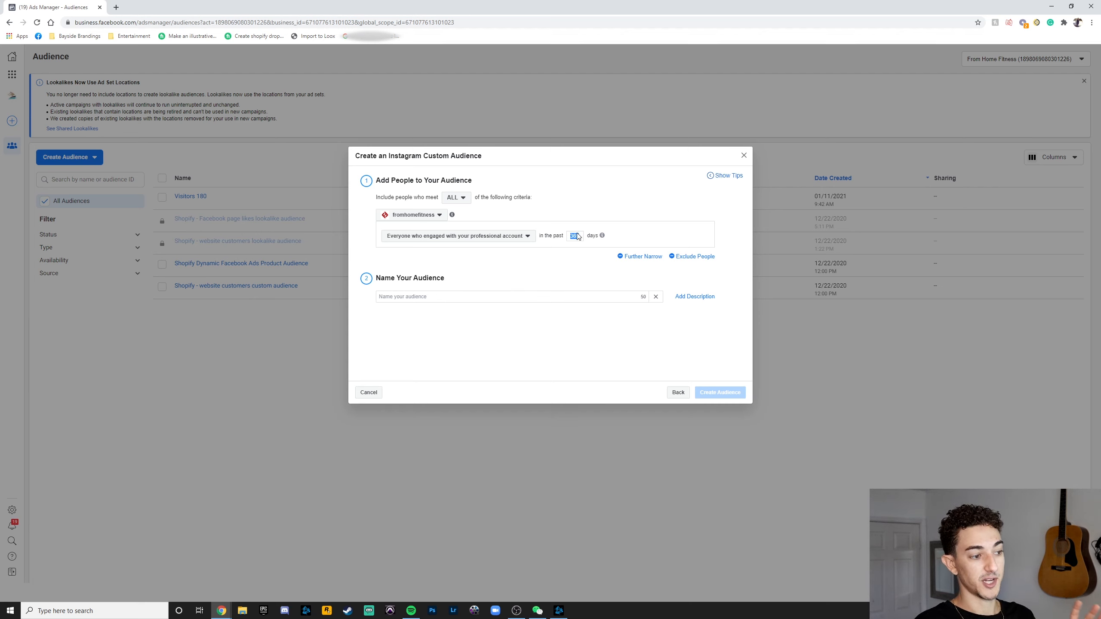
pyautogui.write('180')
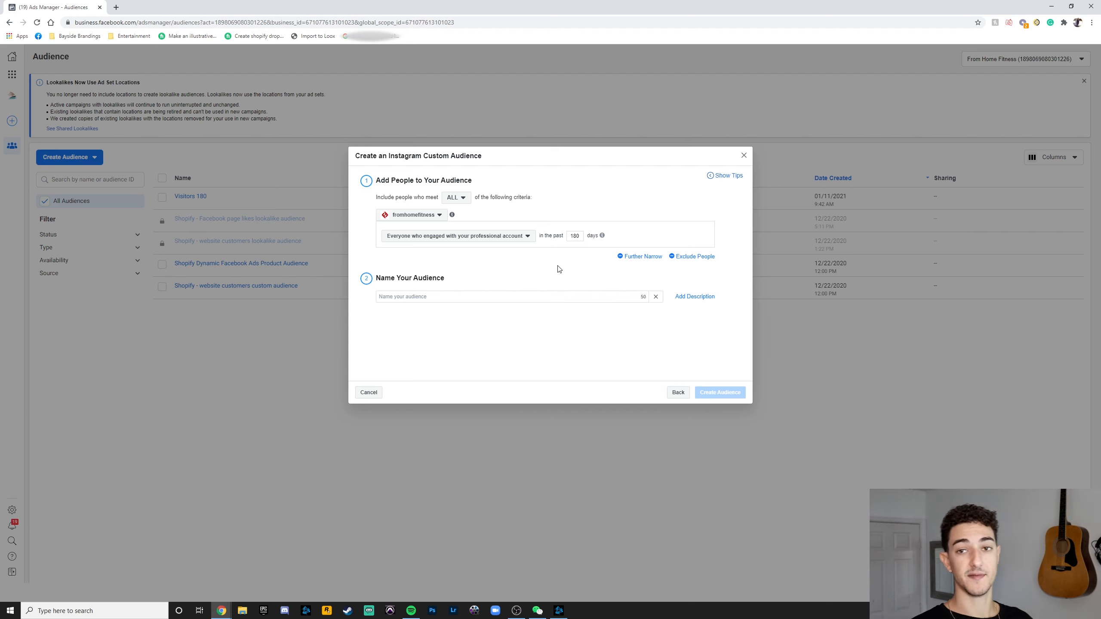
# Name the Instagram audience "IG Eng. 180" and create it.
pyautogui.click(545, 299)
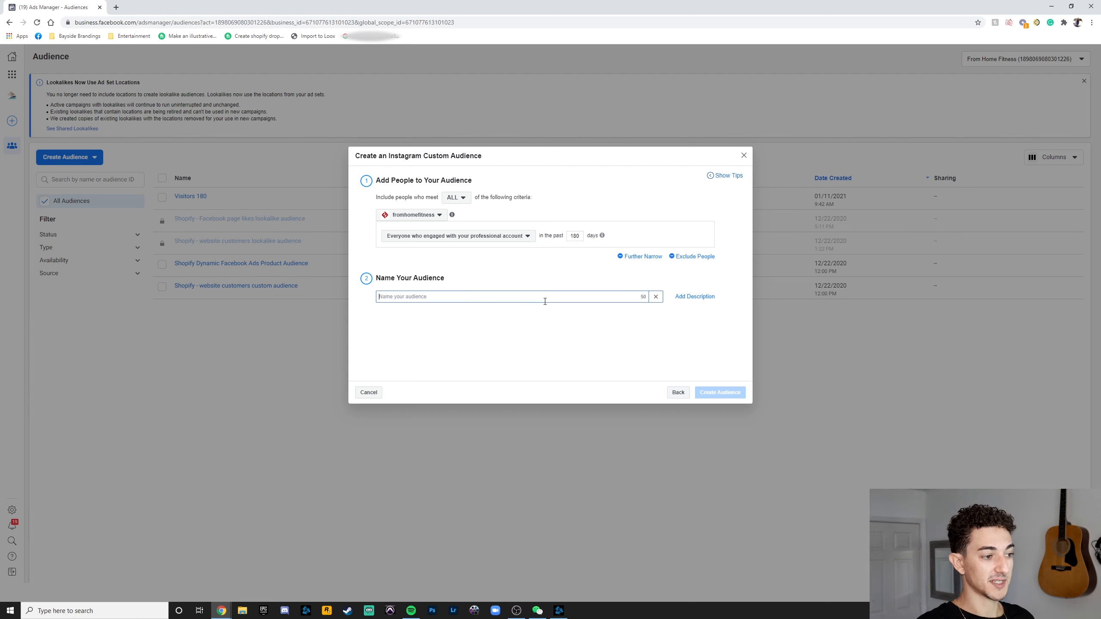
pyautogui.write('I')
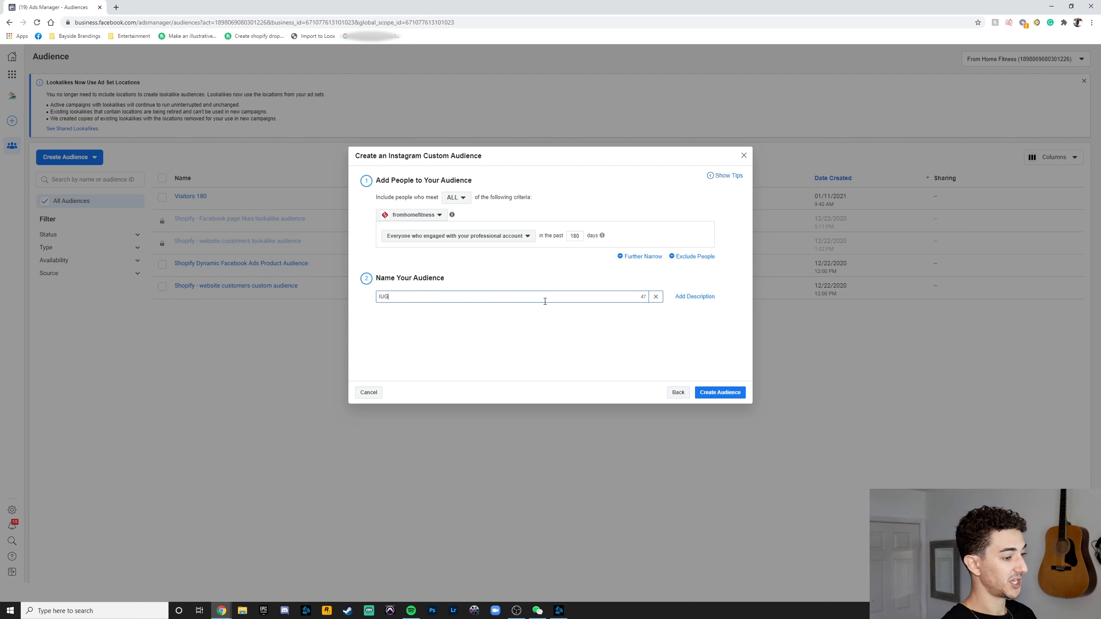
pyautogui.write('G ')
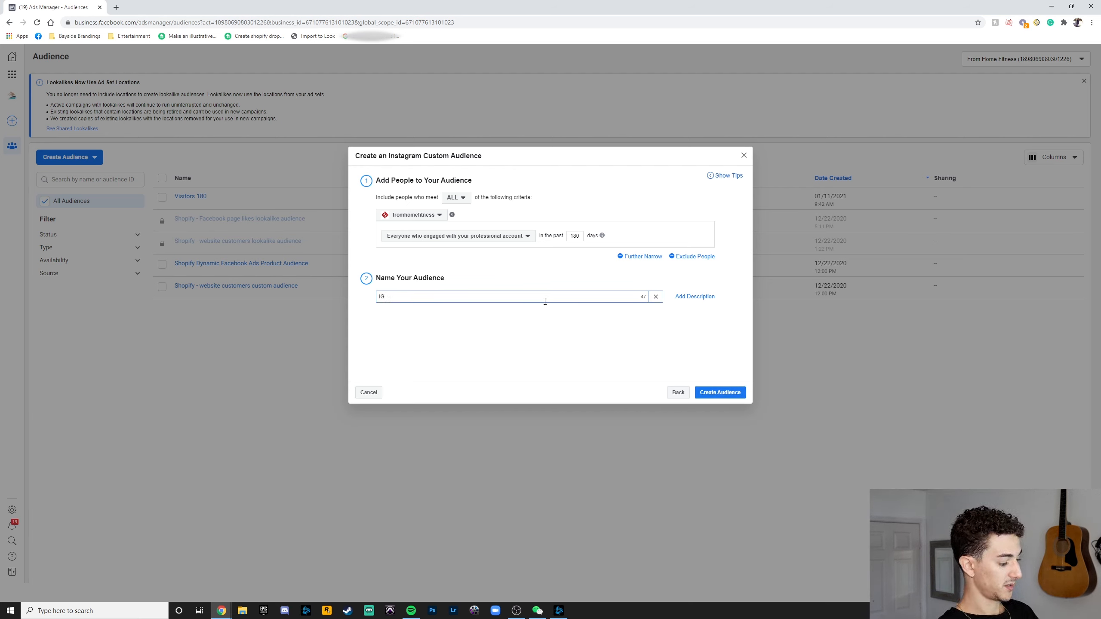
pyautogui.write('e')
pyautogui.write('Eng')
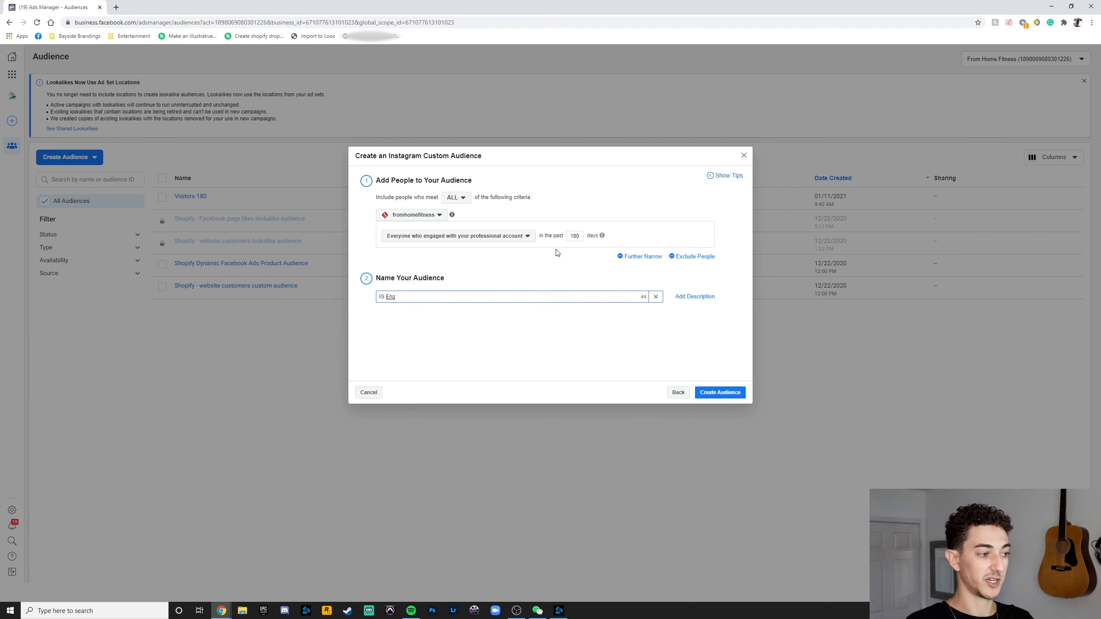
pyautogui.write(' 180')
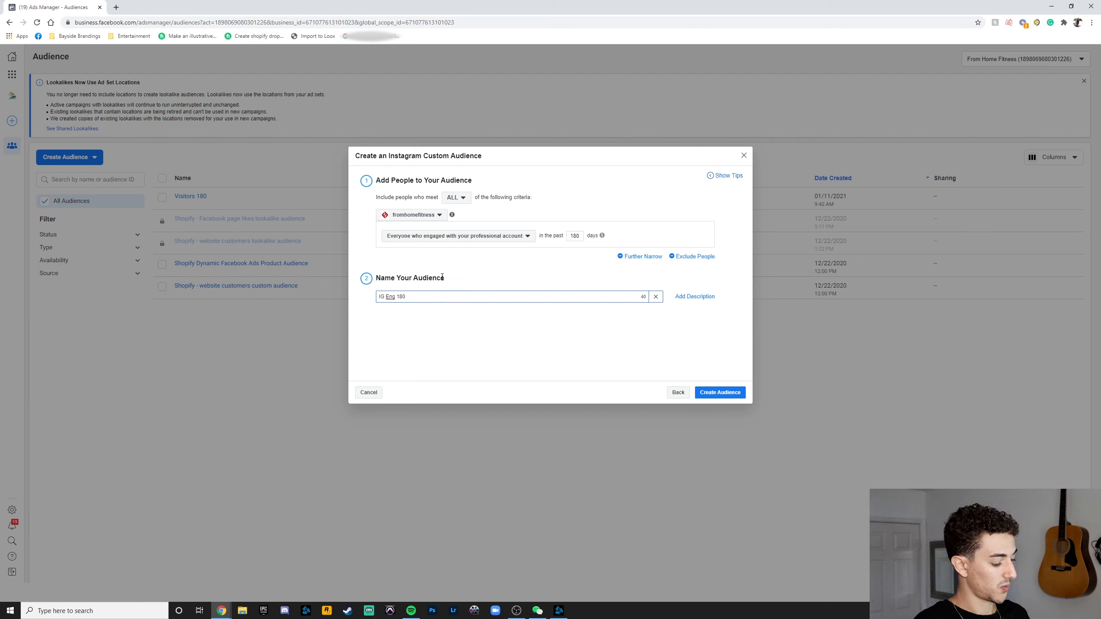
pyautogui.write('.')
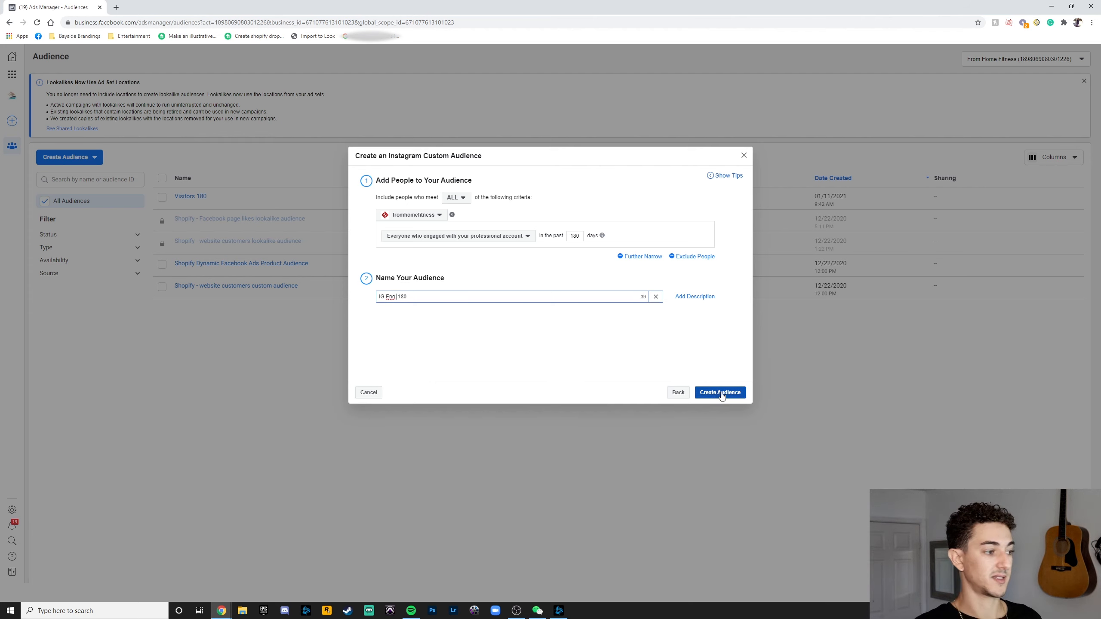
pyautogui.click(723, 385)
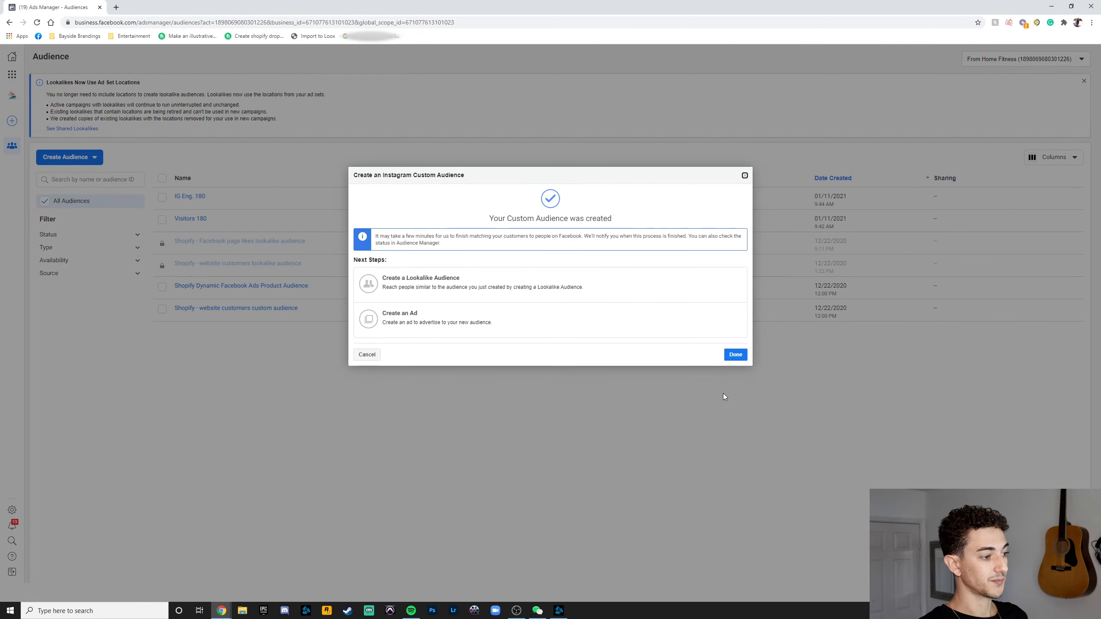
# Close the Instagram audience confirmation and start a Facebook Page custom audience with the From Home Fitness page as its source.
pyautogui.click(732, 356)
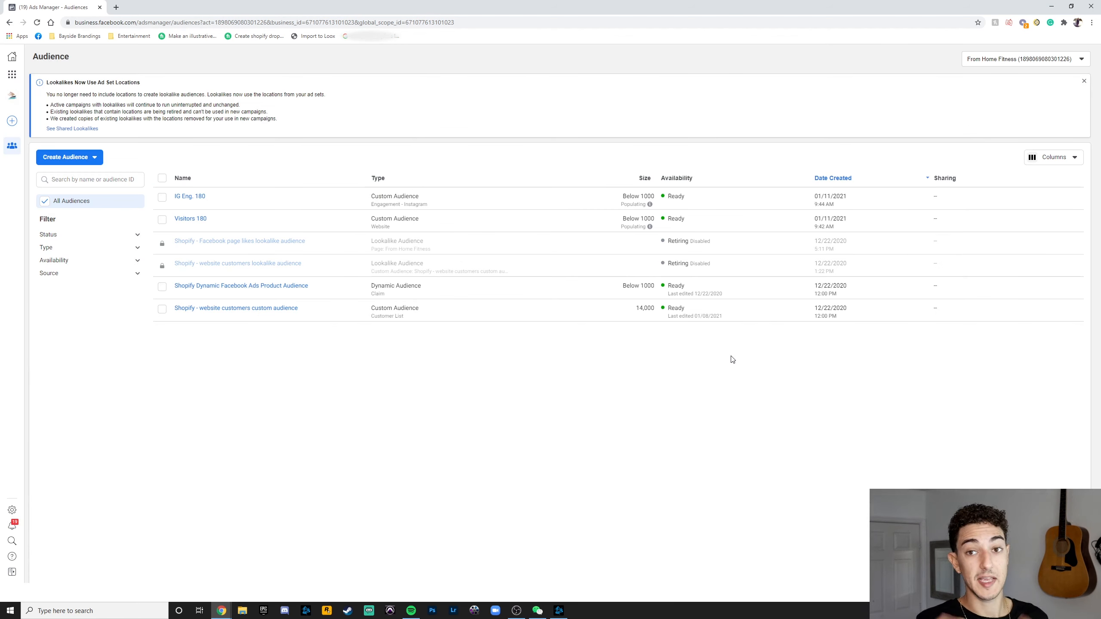
pyautogui.click(77, 157)
pyautogui.click(75, 178)
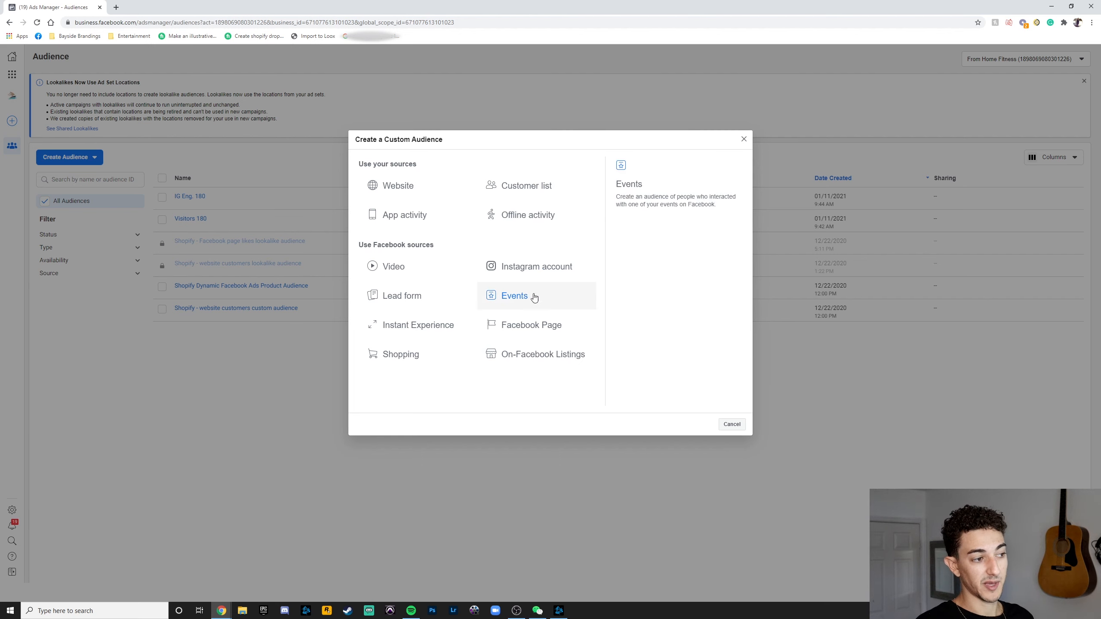
pyautogui.click(553, 325)
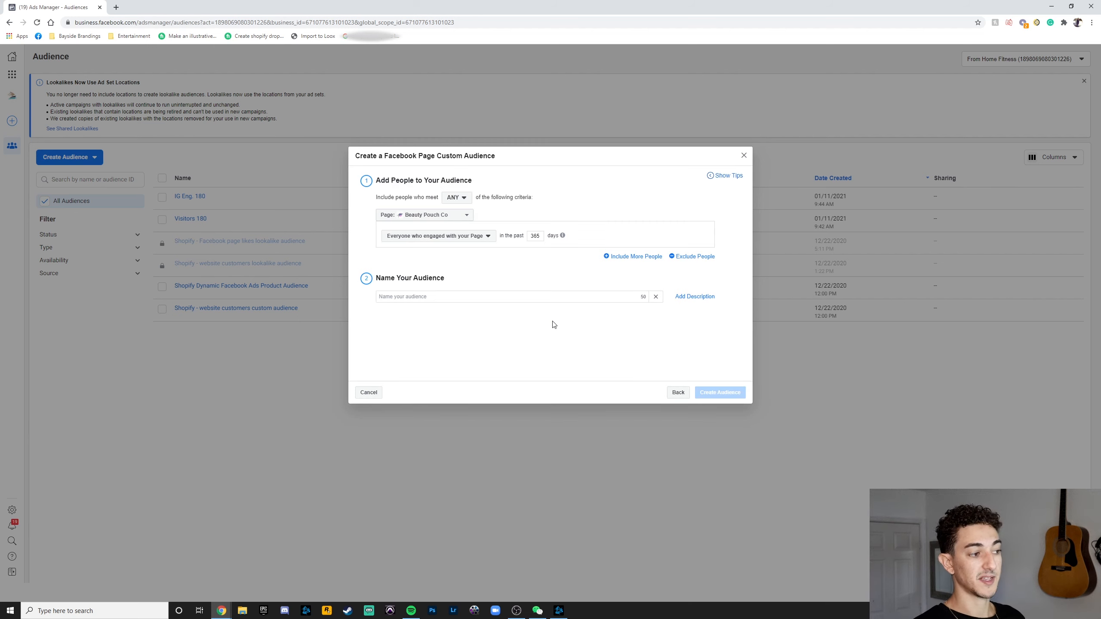
pyautogui.click(451, 215)
pyautogui.click(433, 353)
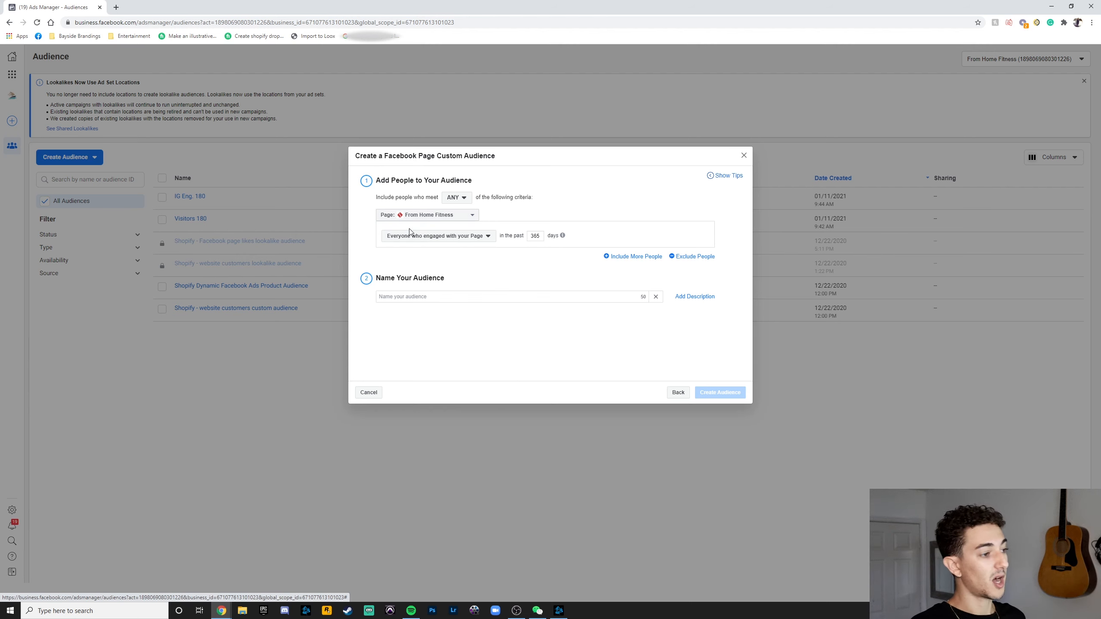
# Set the page audience to match ALL criteria and cover everyone who engaged with the page in the past 180 days.
pyautogui.click(456, 198)
pyautogui.click(463, 224)
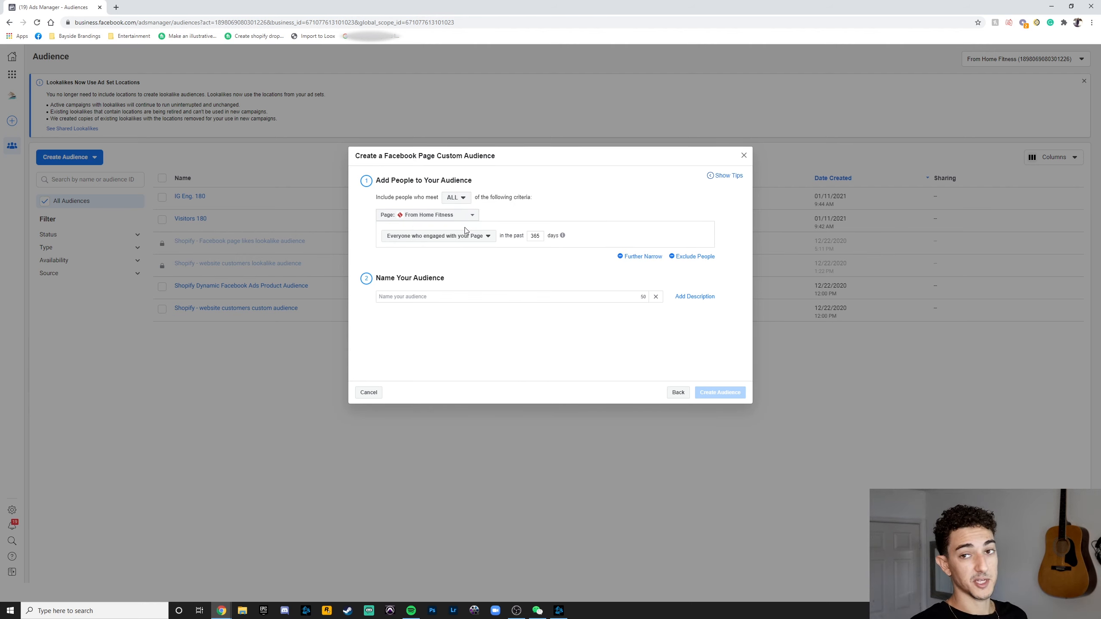
pyautogui.doubleClick(538, 238)
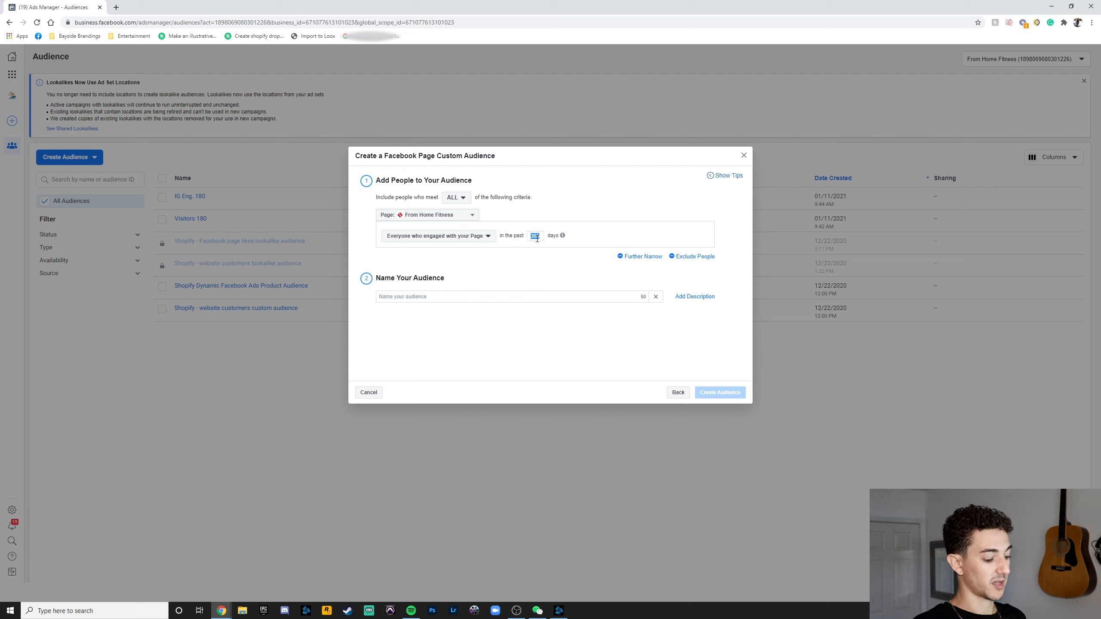
pyautogui.write('180')
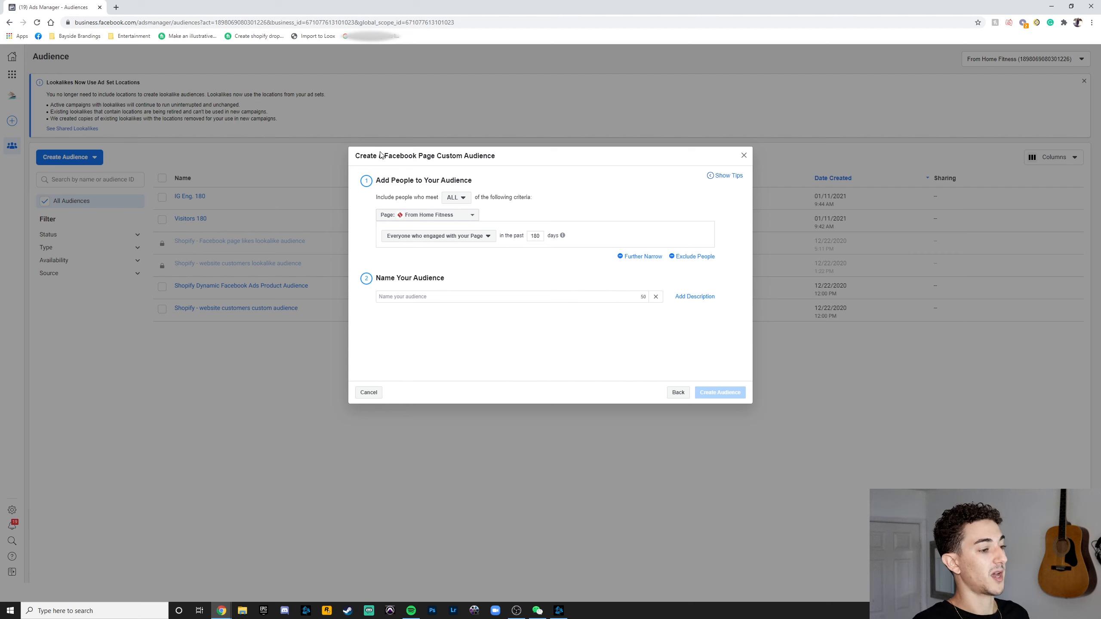
# Name the Facebook Page audience "FB Eng. 180", create it and close the confirmation.
pyautogui.click(498, 297)
pyautogui.write('FB')
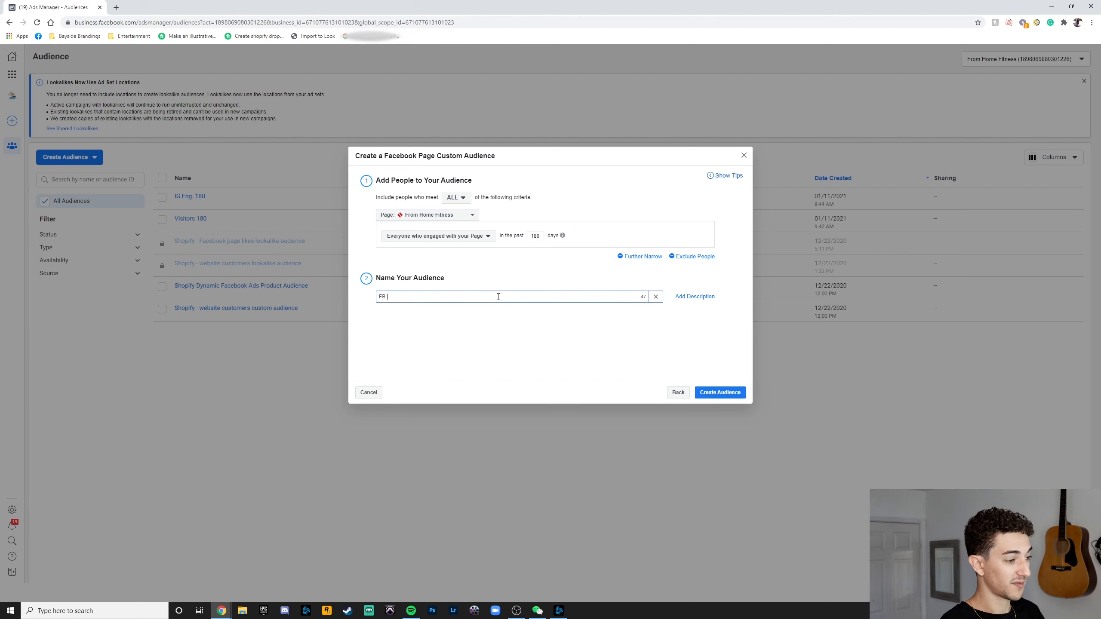
pyautogui.write(' Eng  ')
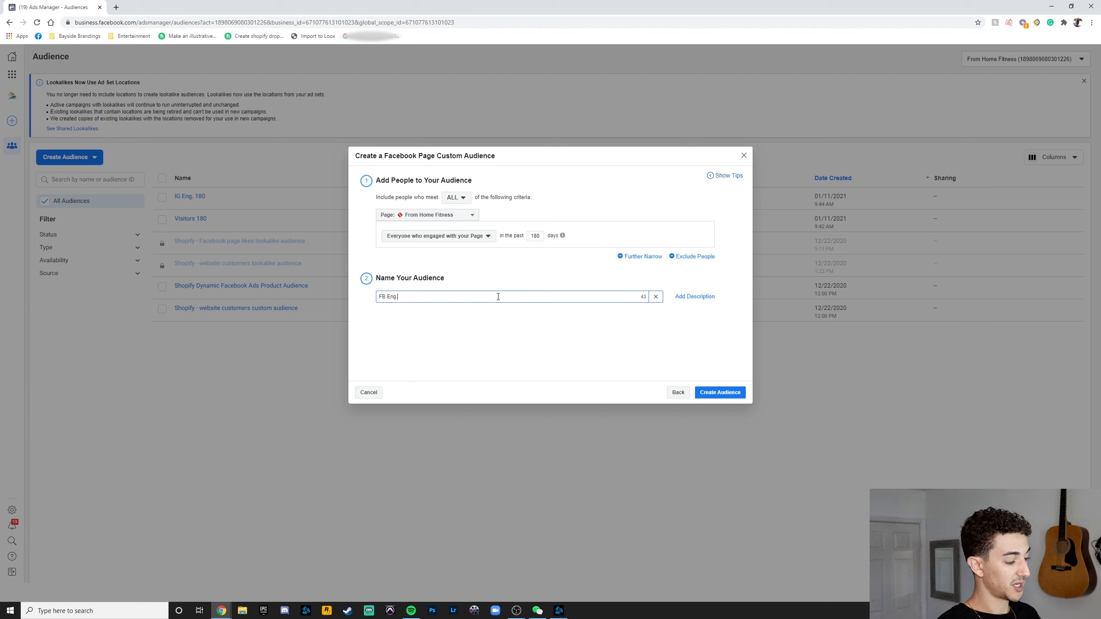
pyautogui.write('180')
pyautogui.click(512, 256)
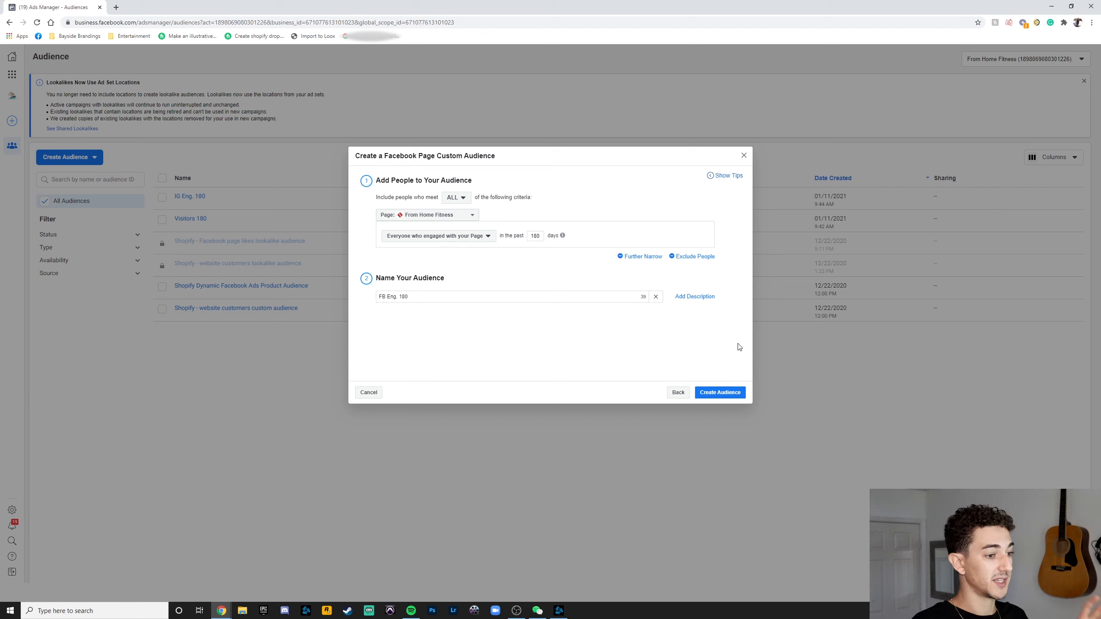
pyautogui.click(728, 393)
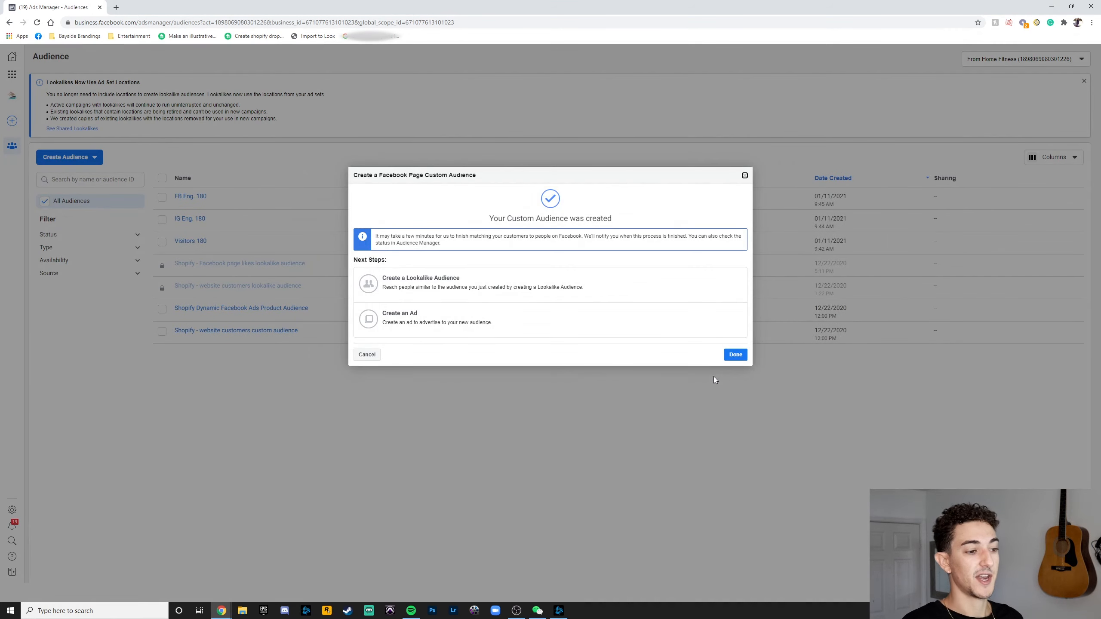
pyautogui.click(735, 354)
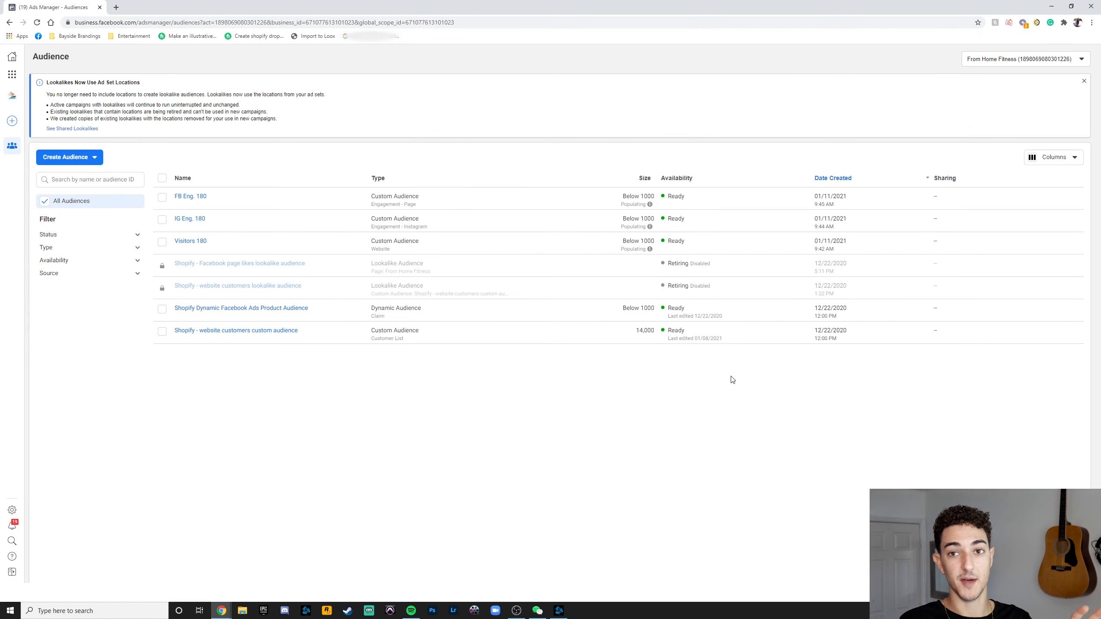